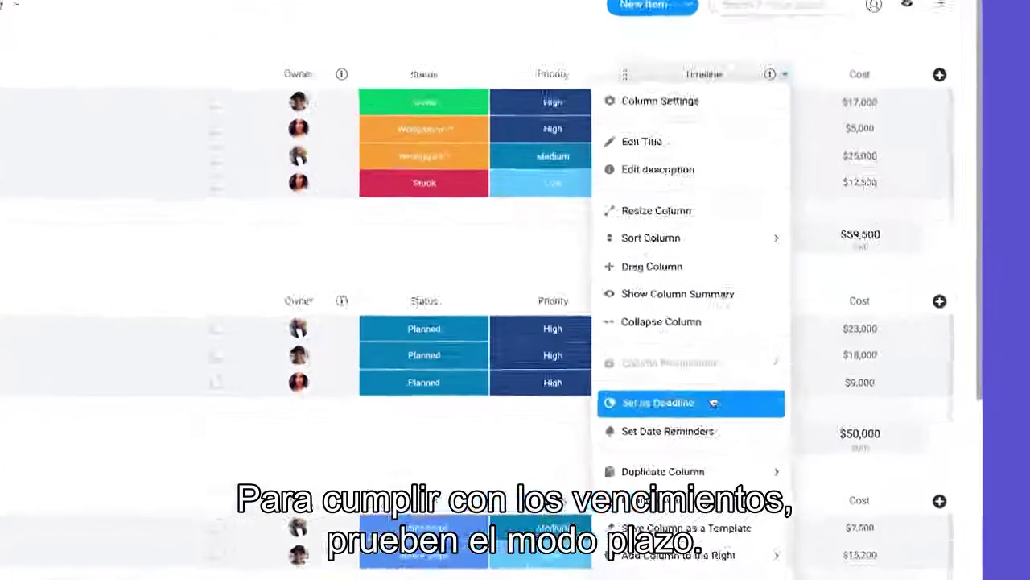
Make the Timeline column a deadline connected to the Status column
click(701, 398)
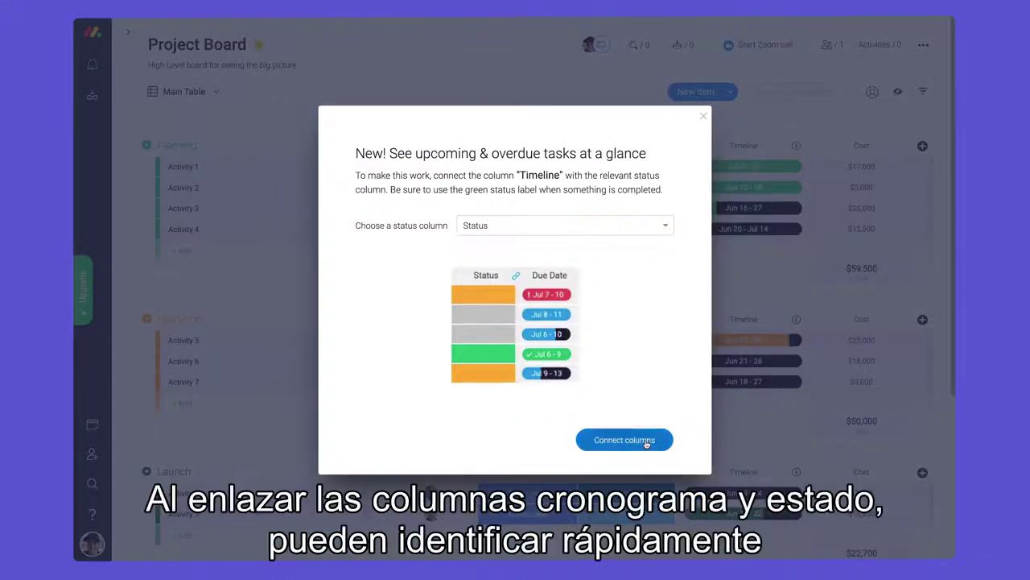
click(645, 442)
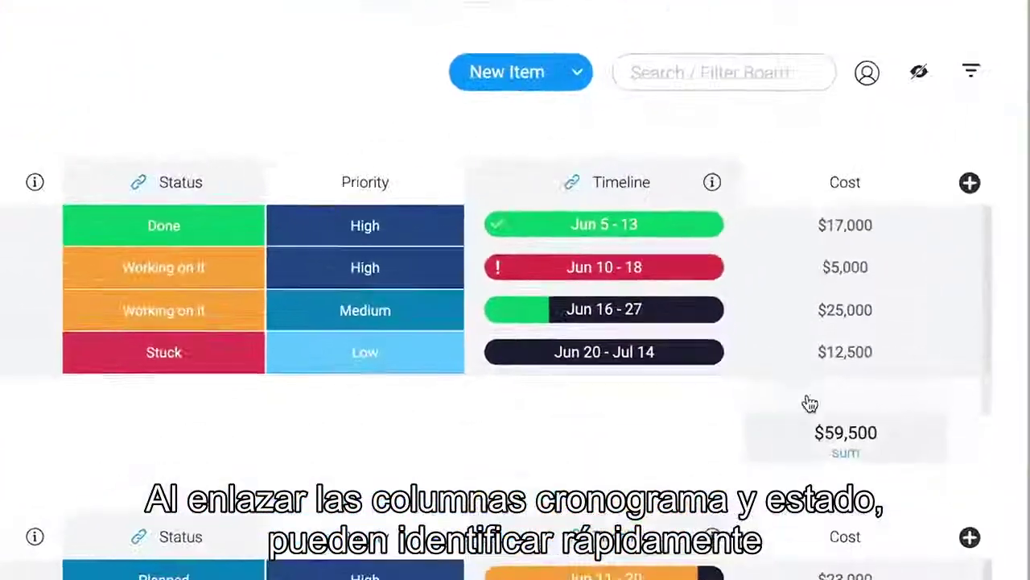
mouse_move(580, 205)
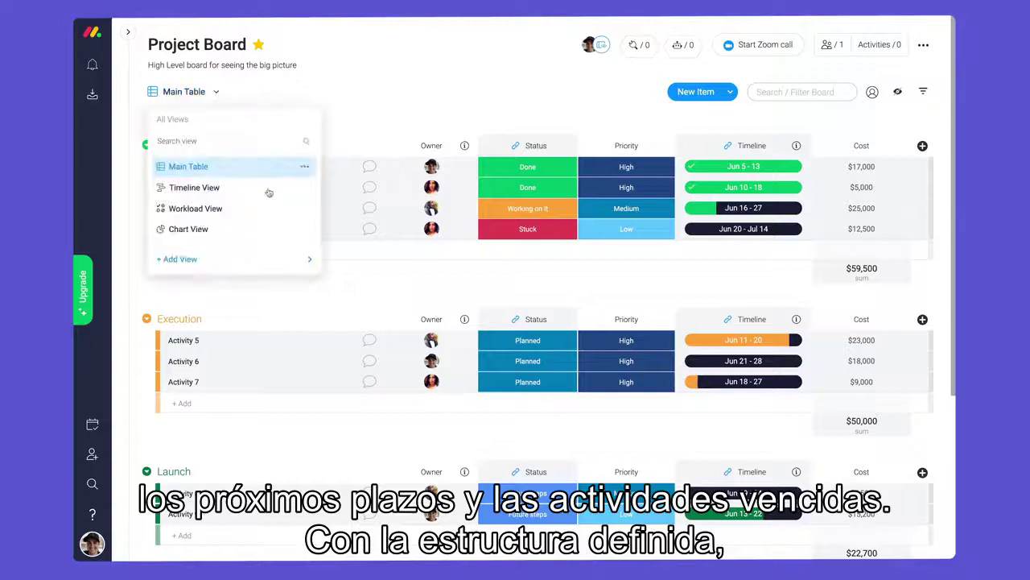
Switch the board to Timeline view and push Activity 3's bar later
click(405, 453)
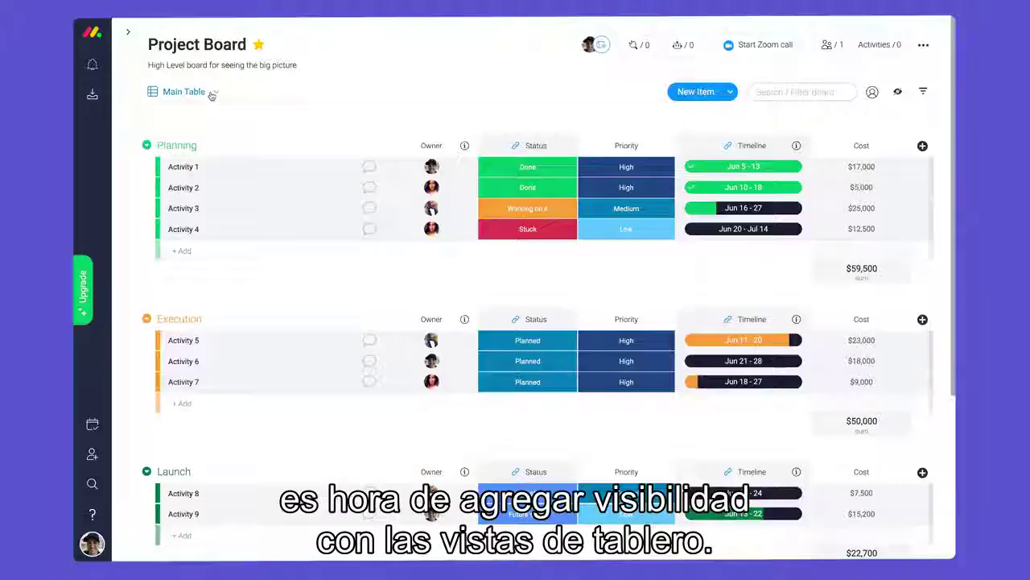
click(212, 93)
click(234, 188)
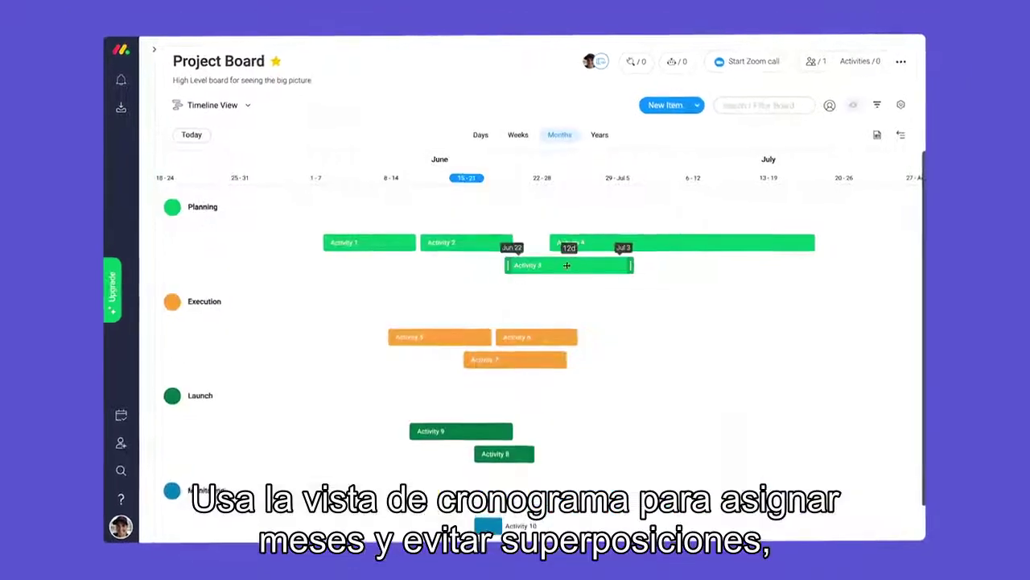
drag(579, 263, 726, 261)
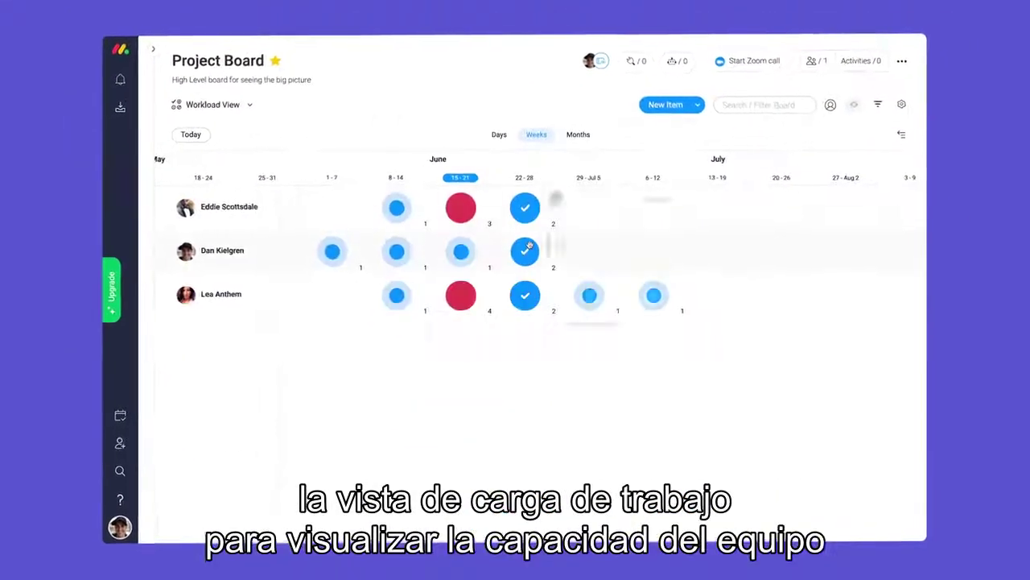
Move Activity 4 into the Planning row after Activity 3, spanning Jul 1–Jul 25, and view its details
mouse_move(522, 208)
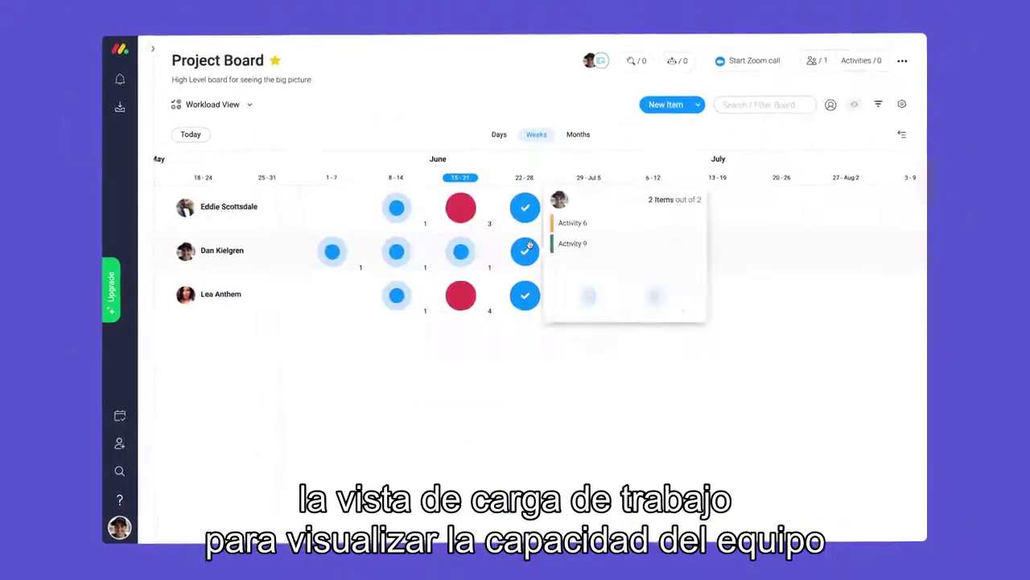
mouse_move(459, 205)
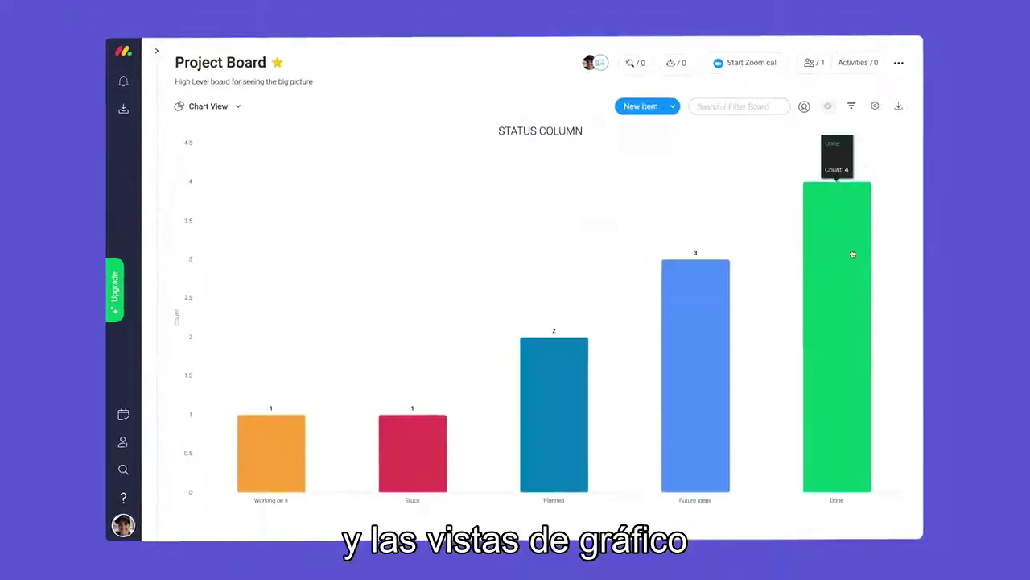
mouse_move(711, 309)
mouse_move(571, 381)
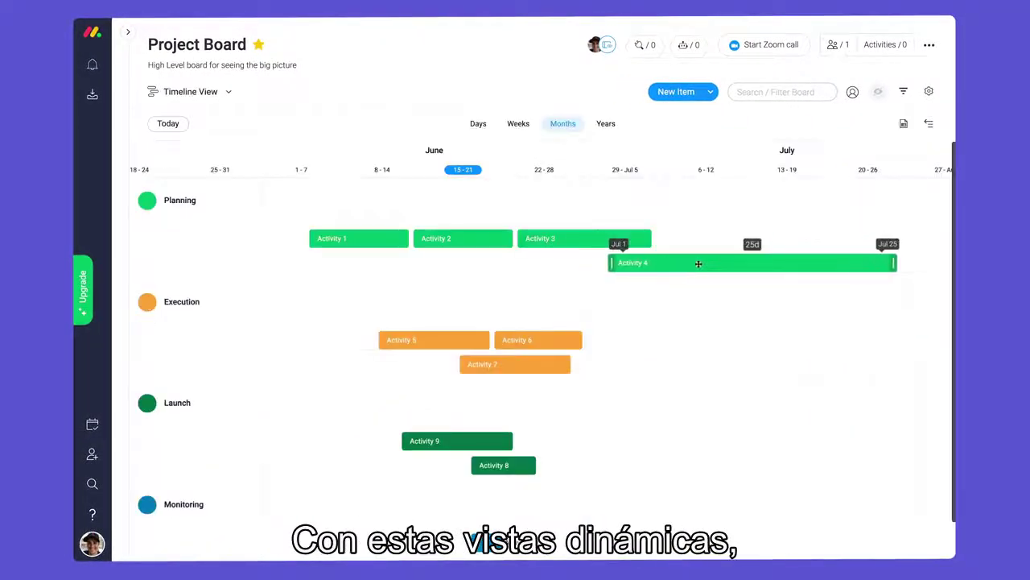
drag(730, 262, 730, 263)
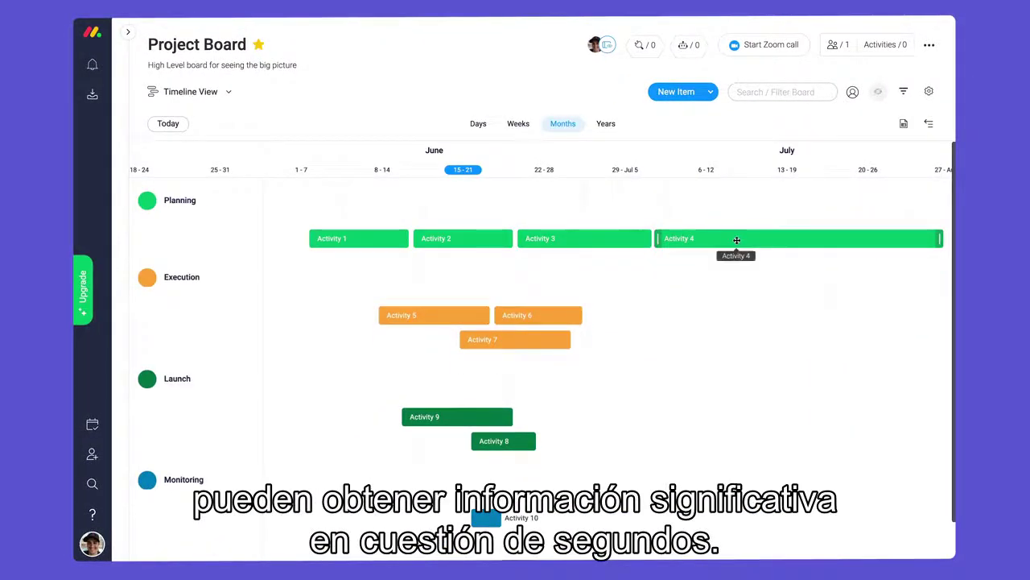
click(736, 240)
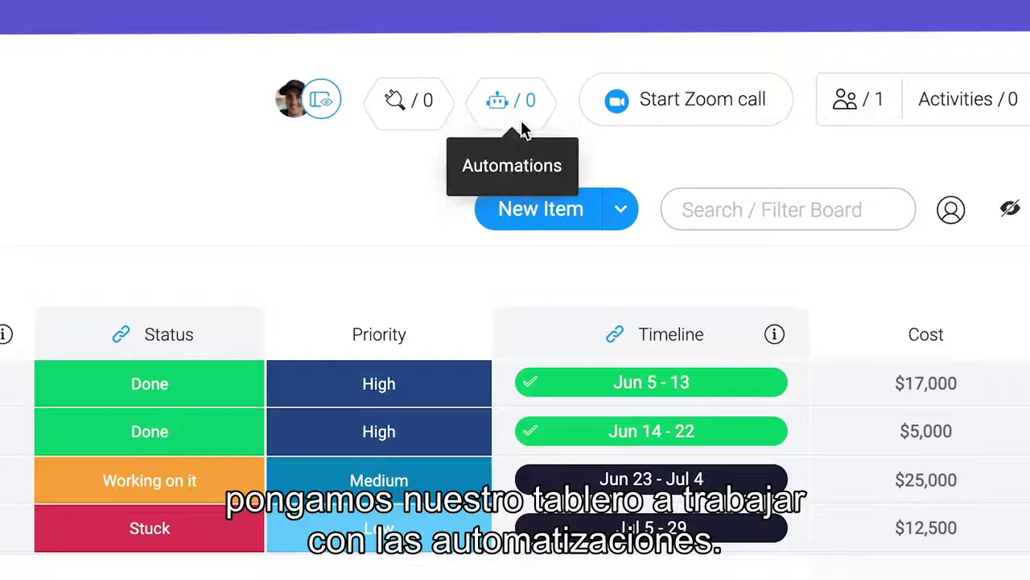
Open the Automations Center and pick the date-arrives-with-status-condition recipe
click(522, 129)
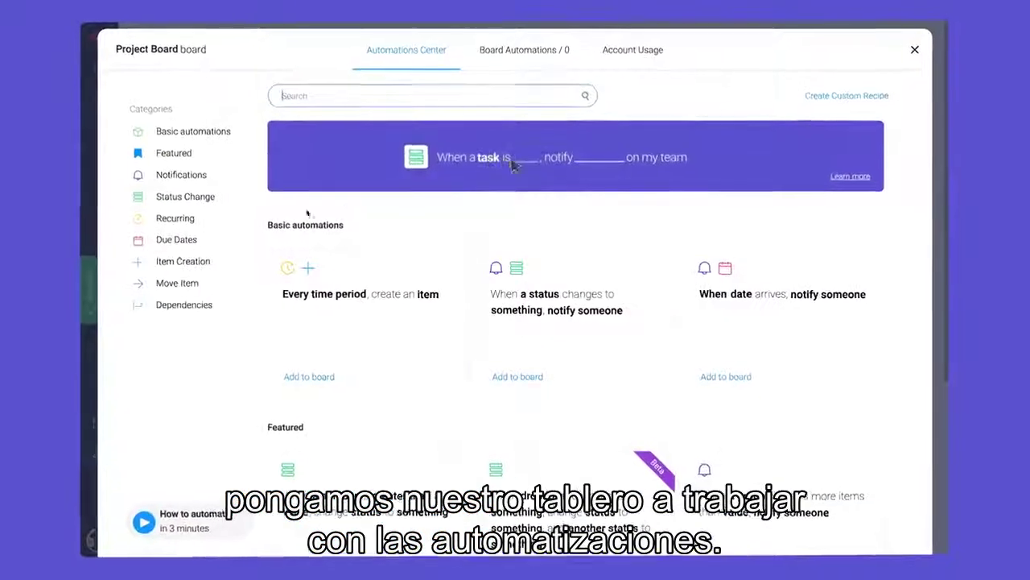
click(181, 195)
click(202, 240)
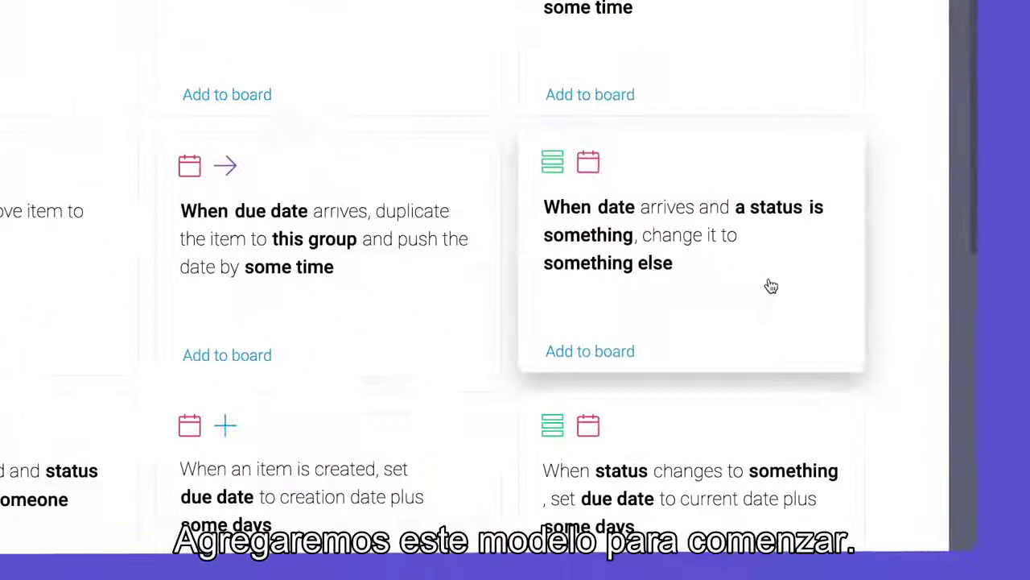
click(771, 285)
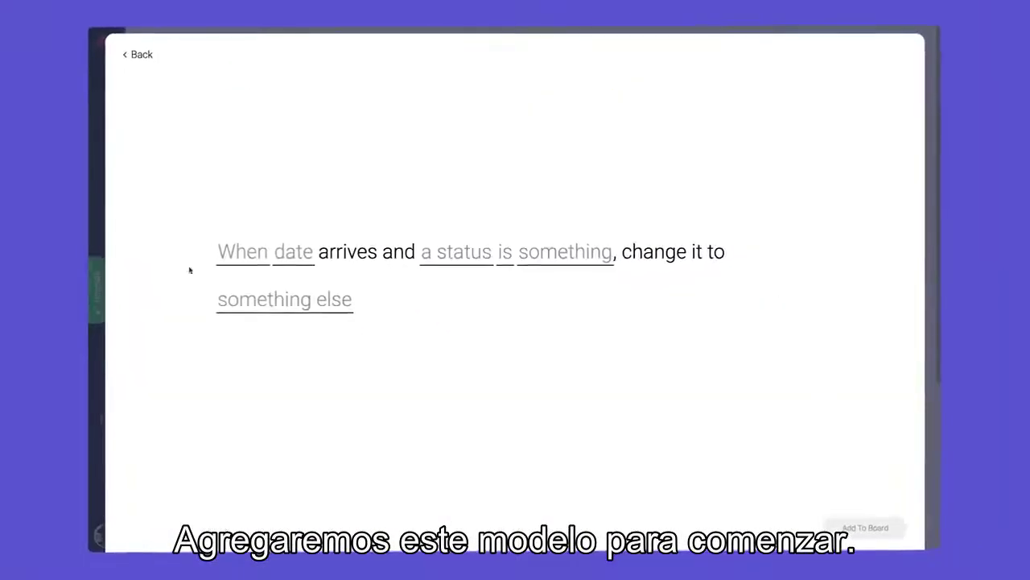
Configure it: when Timeline arrives and Status is not Done, set Status to Stuck
click(242, 251)
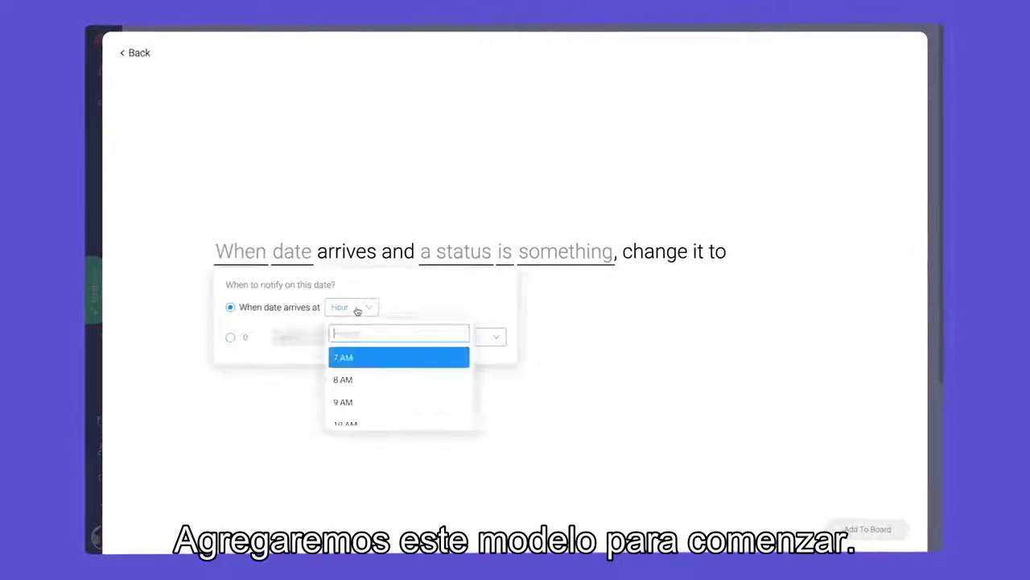
click(379, 356)
click(291, 251)
click(302, 300)
click(487, 301)
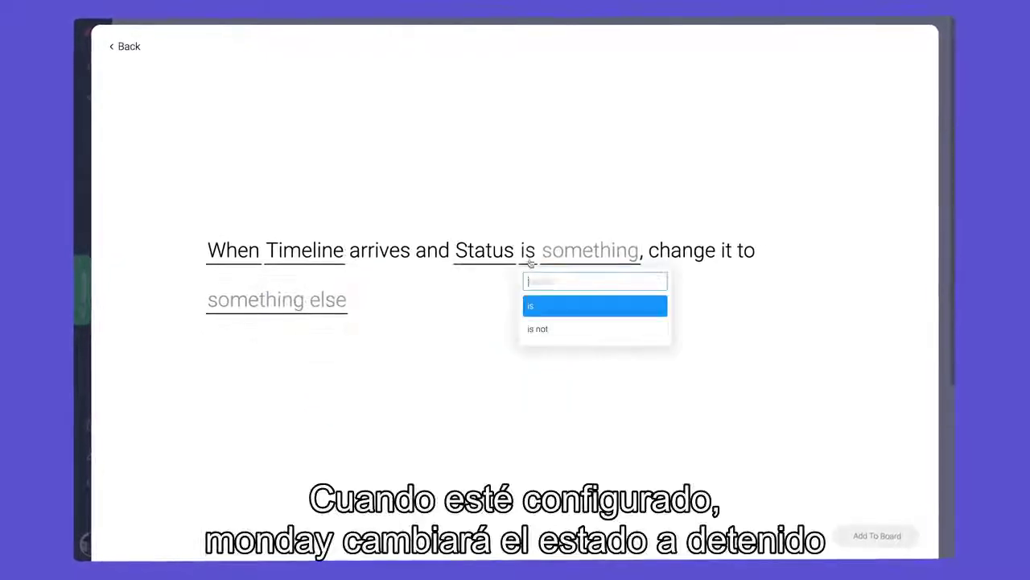
click(671, 263)
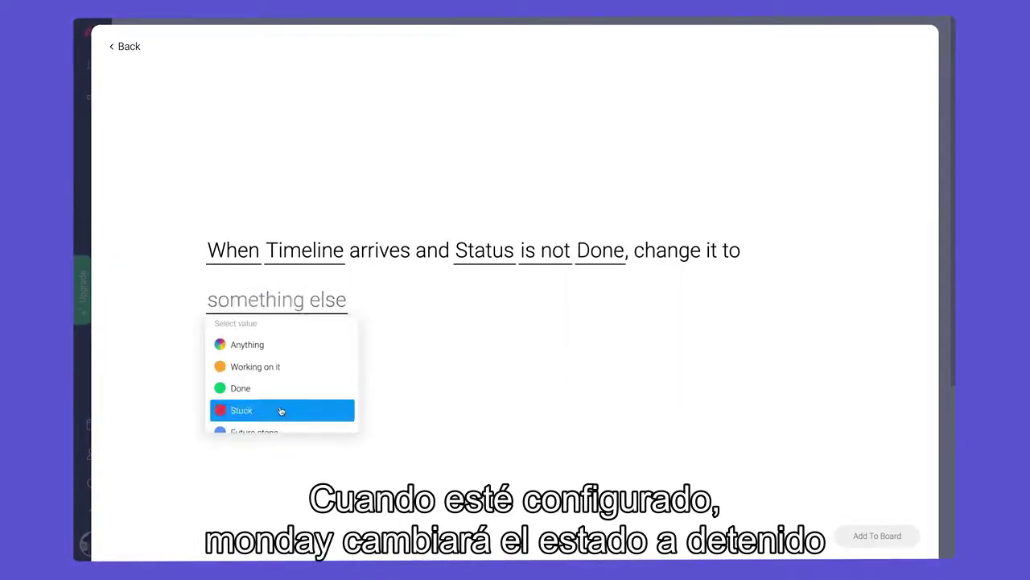
click(281, 411)
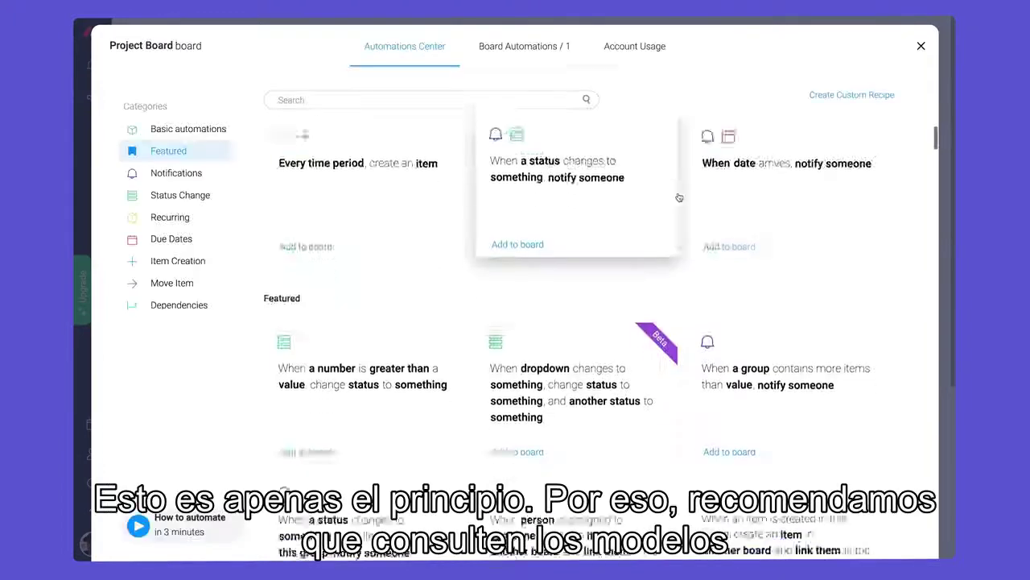
scroll(679, 197, down, 5)
scroll(678, 197, down, 10)
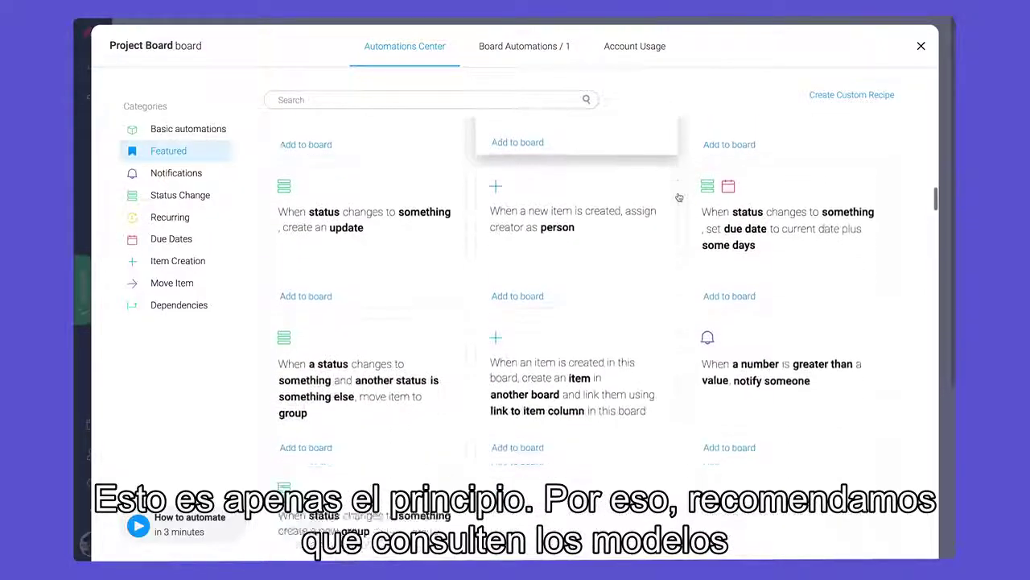
Scroll down through the Automations Center recipes
scroll(679, 197, down, 10)
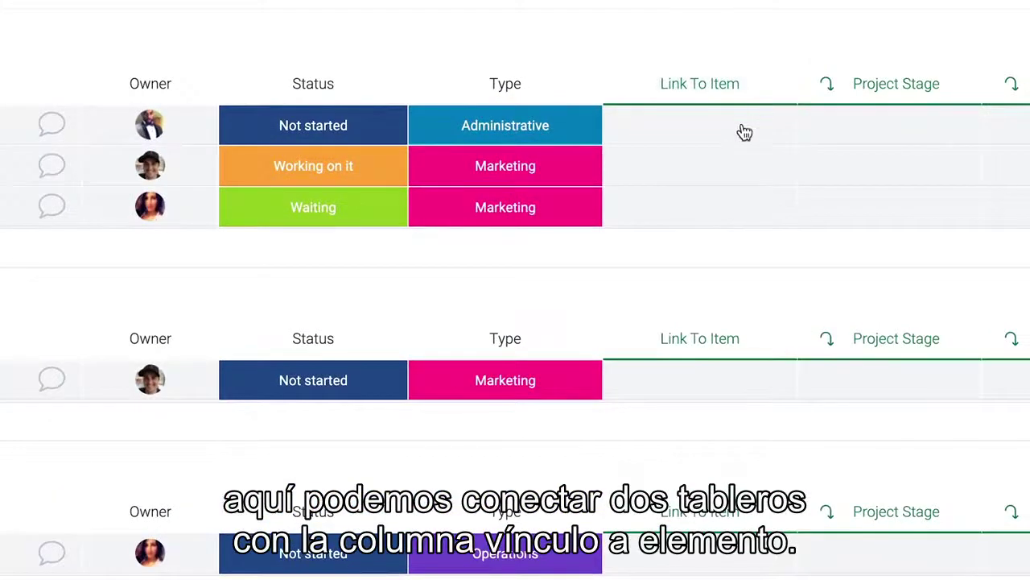
Connect Link To Item to Project Board as single-item links and link the first task to Activity 1
click(759, 127)
click(591, 444)
text(proj)
click(435, 315)
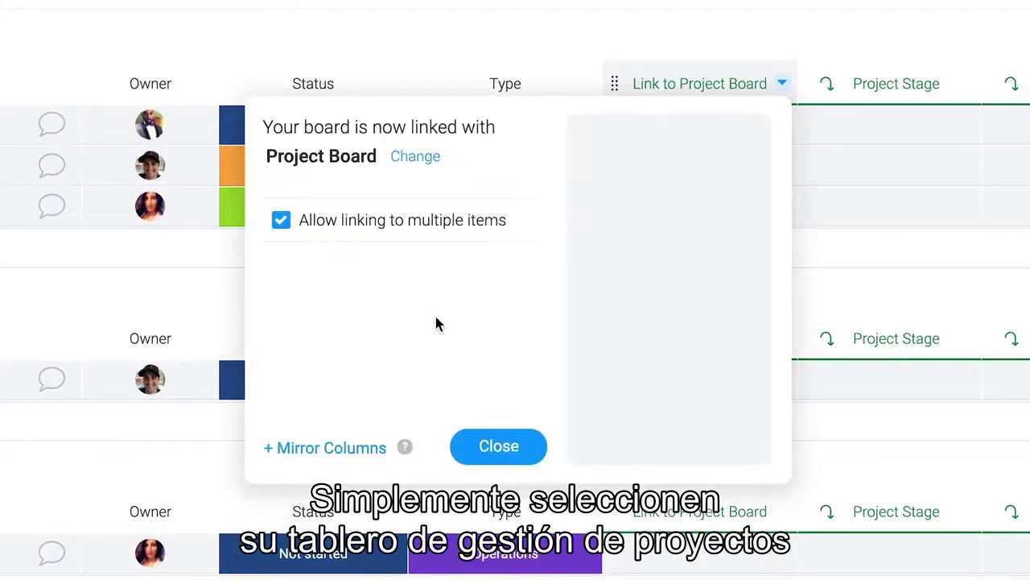
click(283, 226)
click(533, 454)
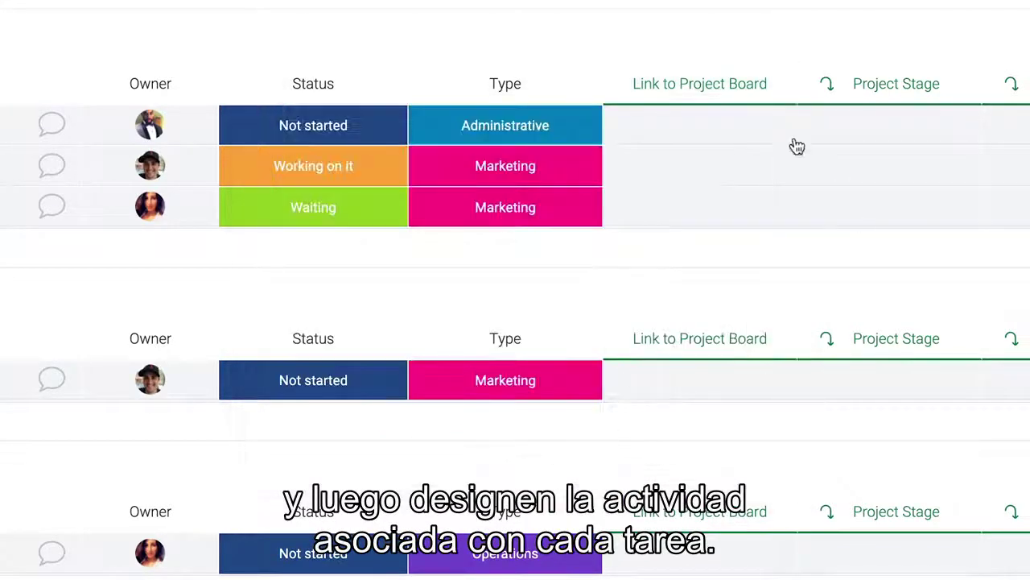
click(724, 133)
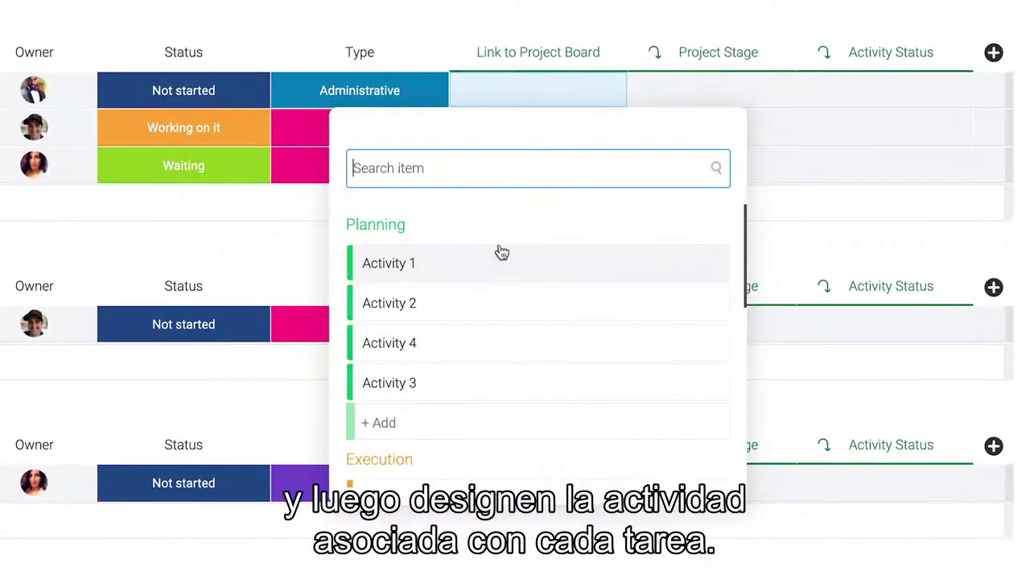
click(501, 262)
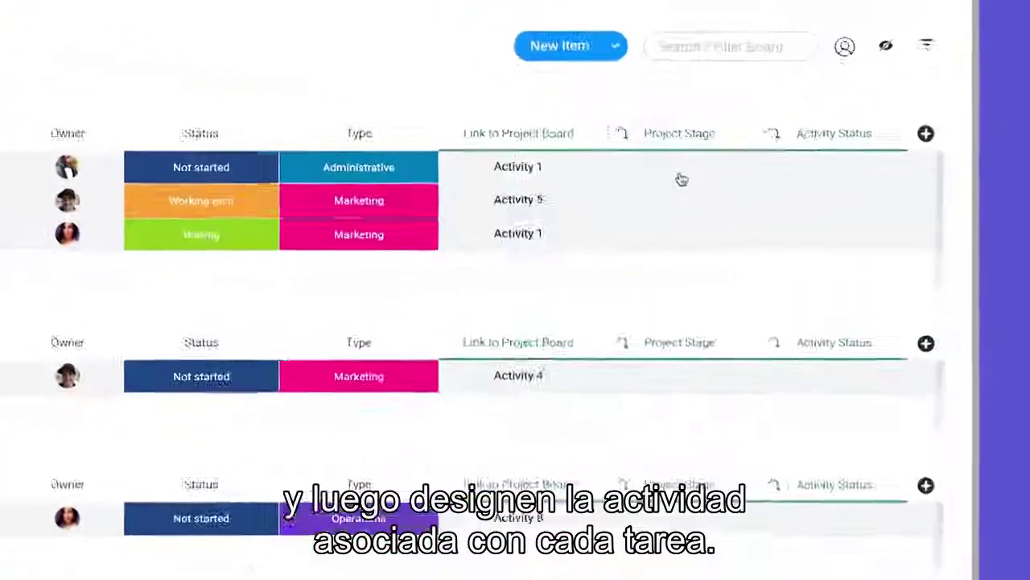
Set Project Stage to mirror the activity's Group and Activity Status to mirror its Status
click(806, 145)
click(785, 235)
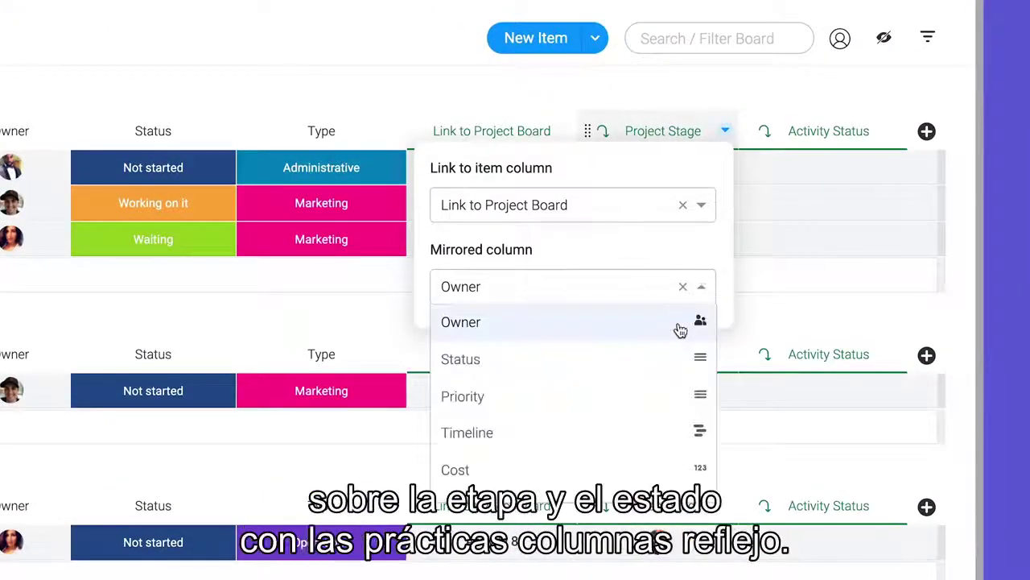
scroll(678, 330, down, 2)
click(561, 414)
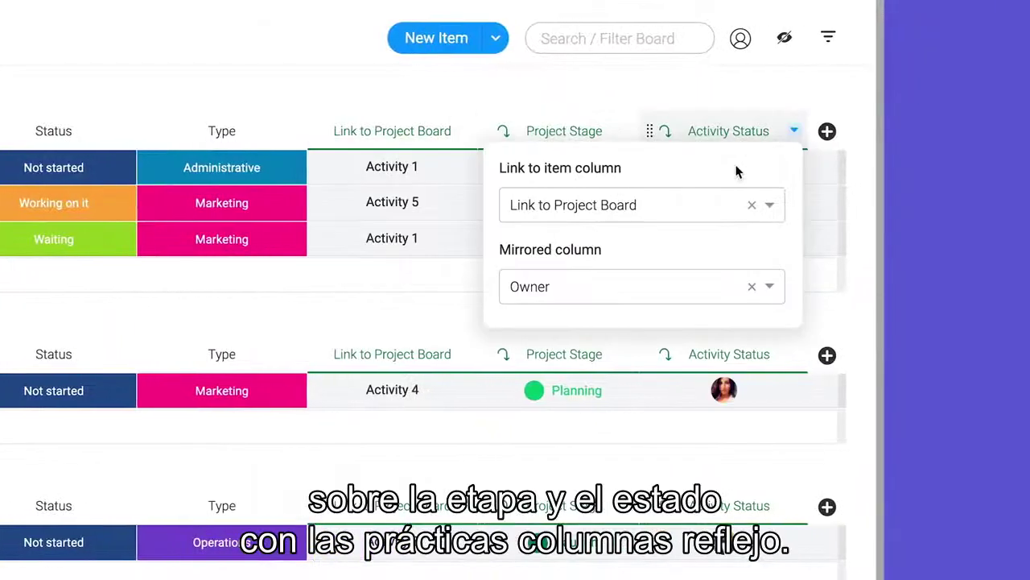
click(769, 286)
click(680, 360)
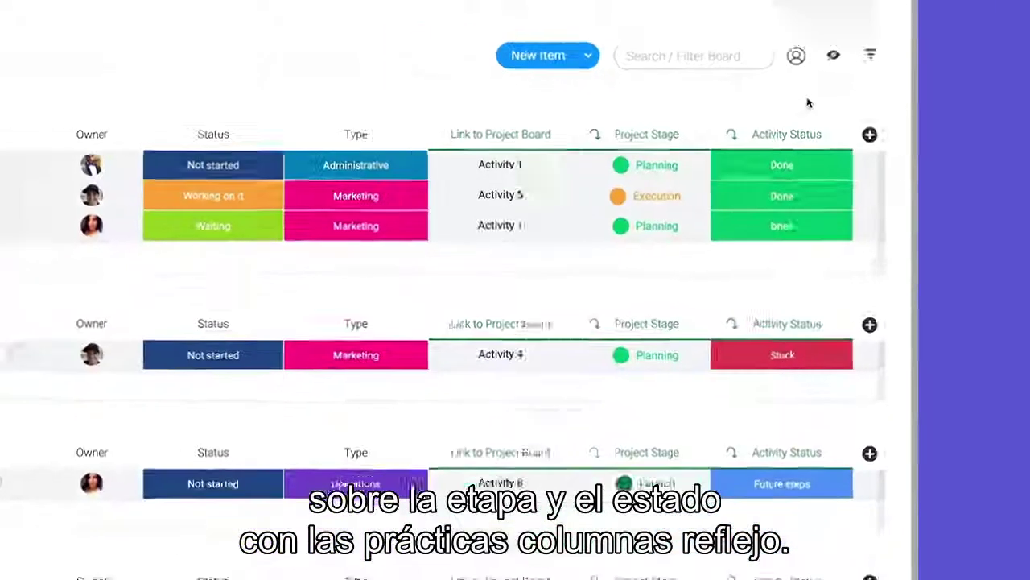
Mark Reach out to vendors Done and change its linked activity's status from Stuck to Done
click(495, 298)
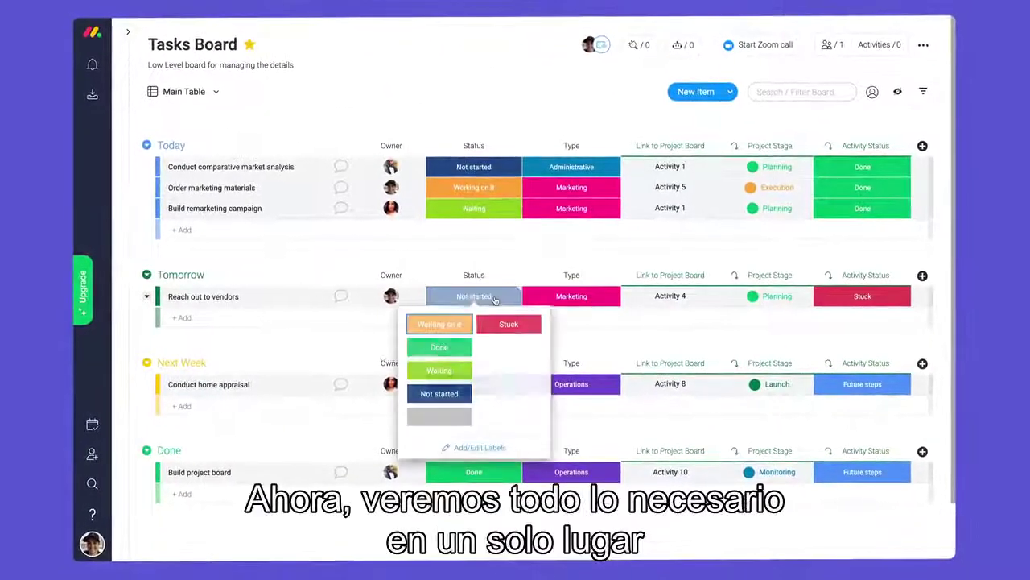
click(457, 348)
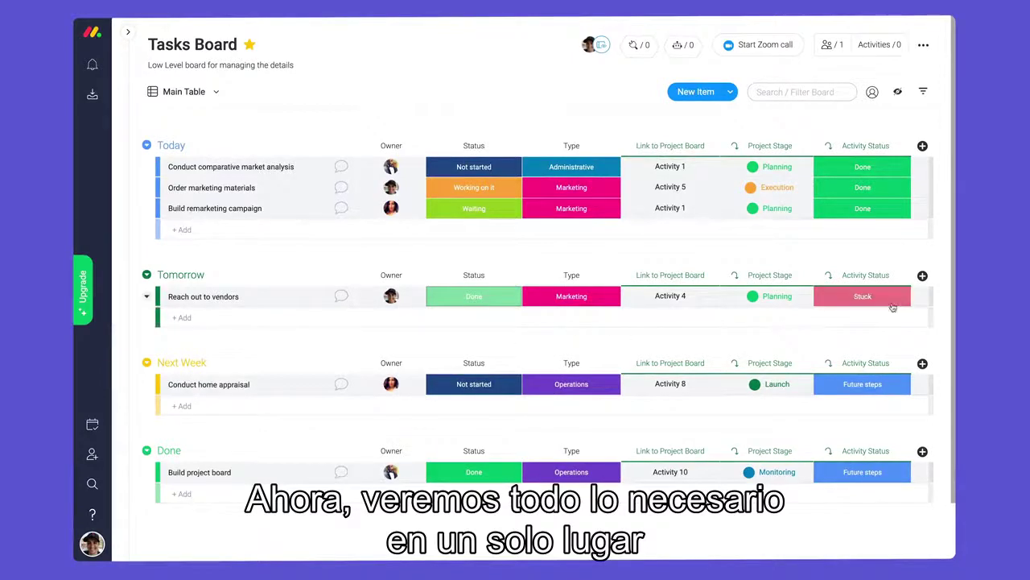
click(894, 305)
click(809, 349)
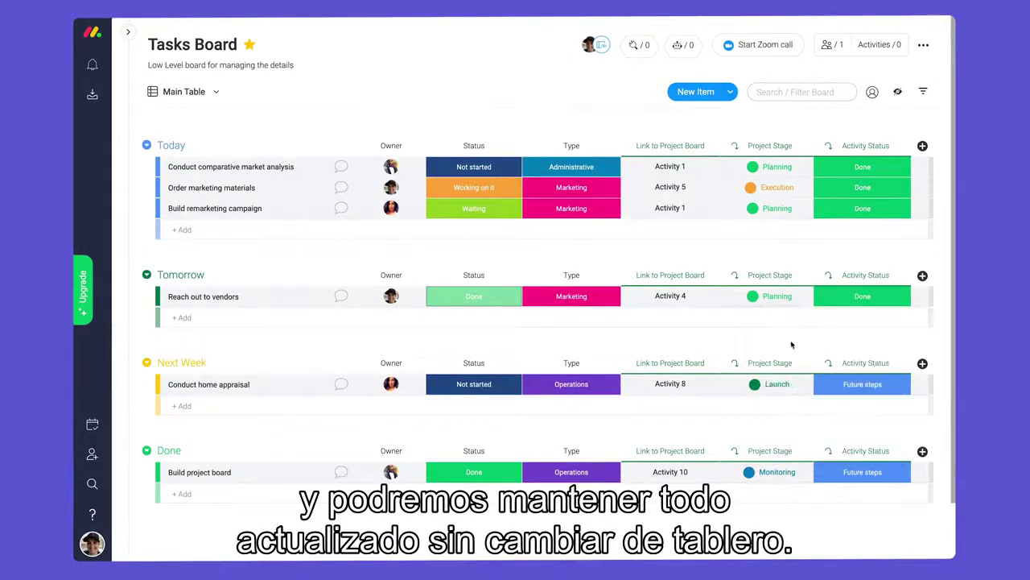
click(673, 297)
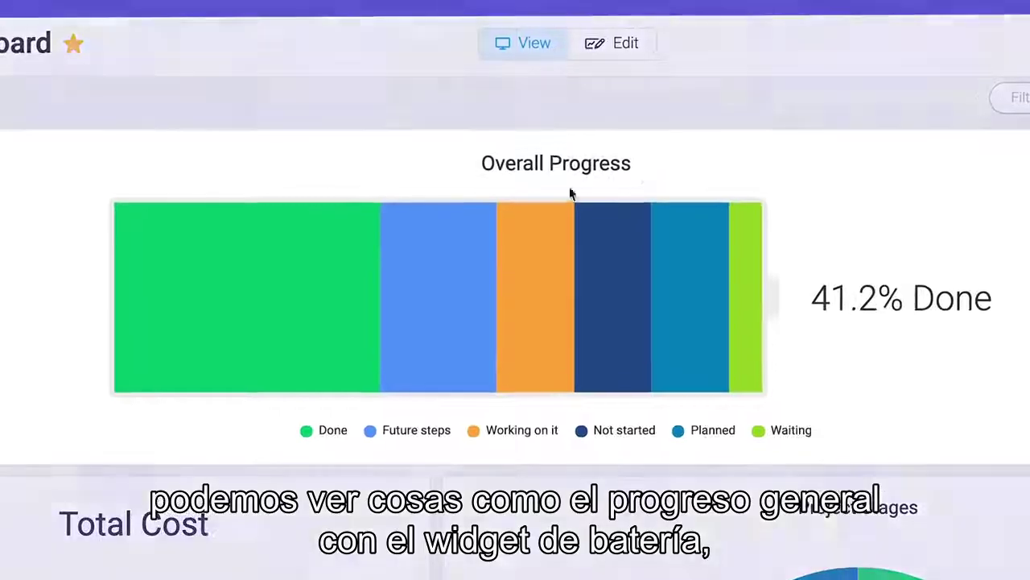
Filter the Overall Progress widget's item table to show only Waiting items
mouse_move(326, 262)
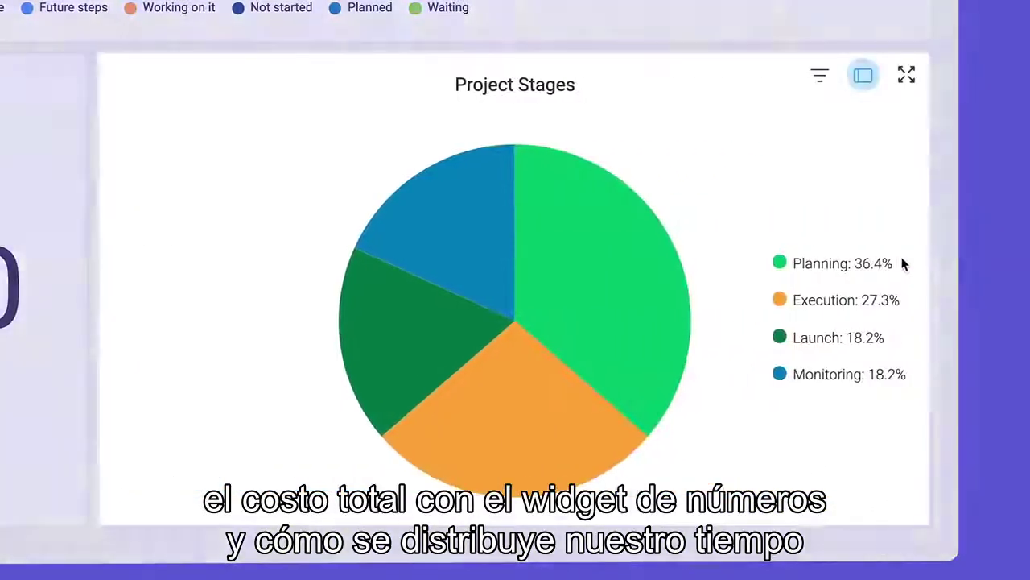
mouse_move(655, 299)
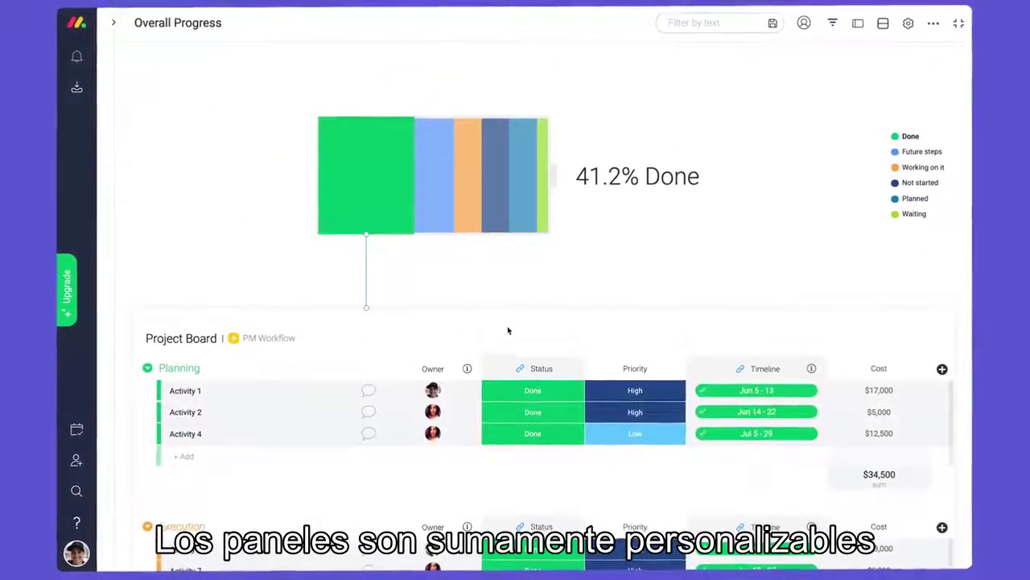
scroll(507, 330, down, 3)
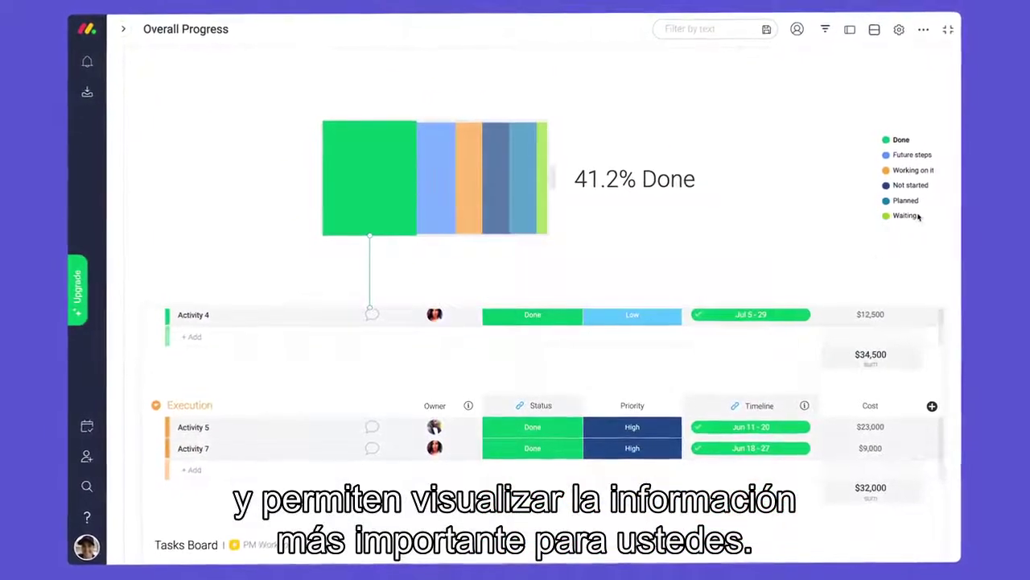
click(914, 215)
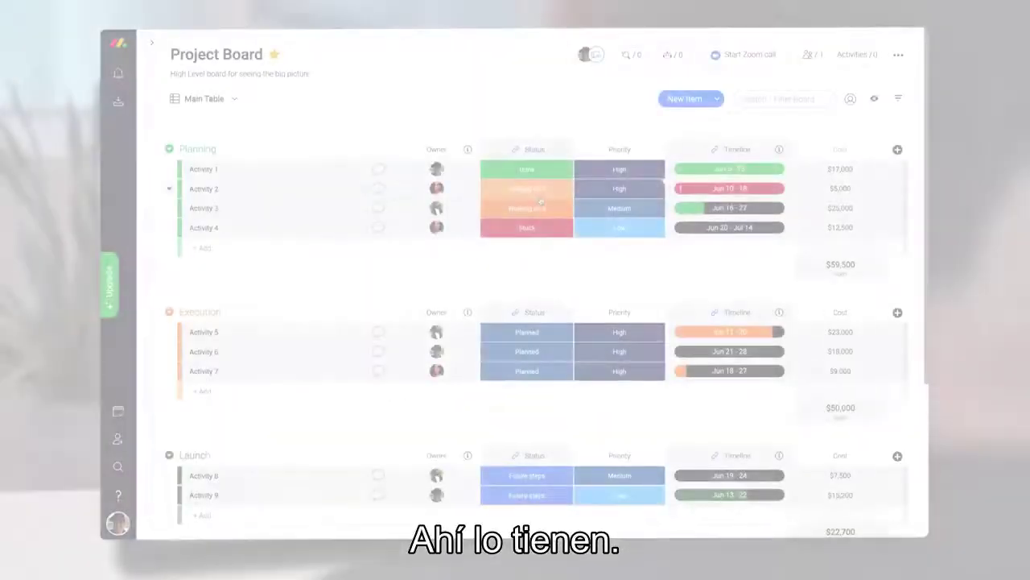
Mark Activity 2 Done, move Activity 3 into the top Planning row, and open Reach out to vendors' status
click(526, 189)
click(510, 239)
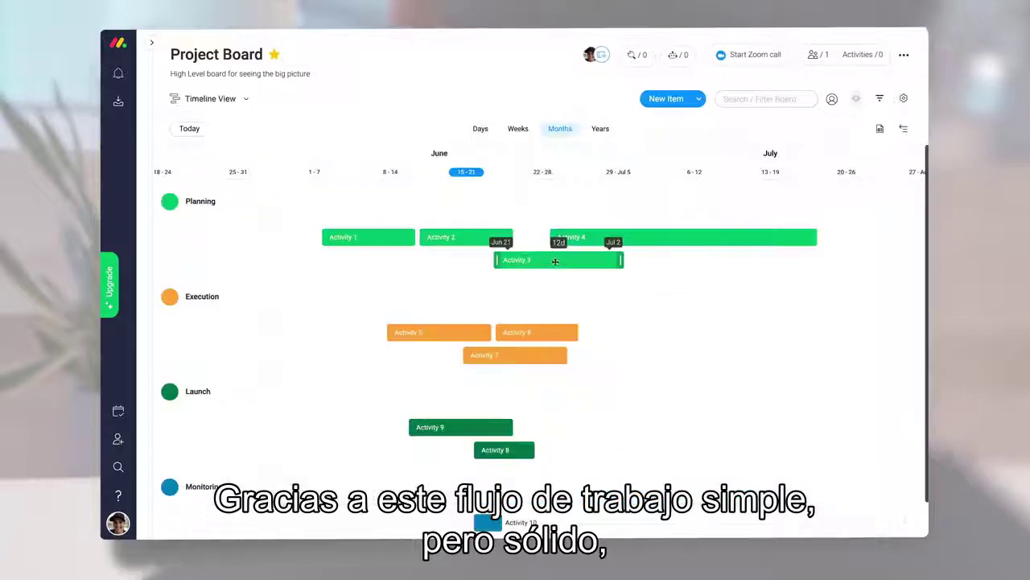
drag(574, 259, 611, 248)
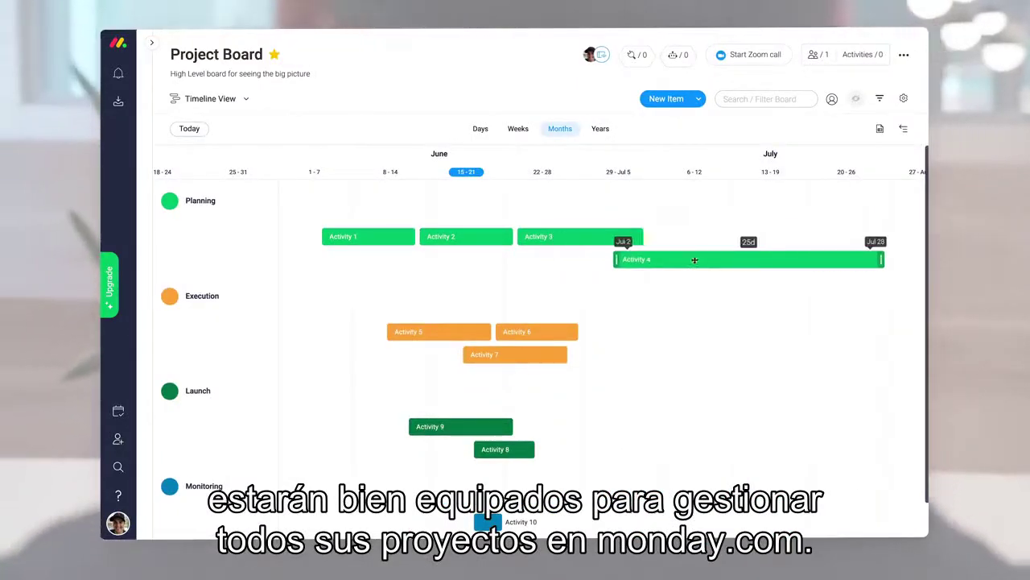
click(496, 293)
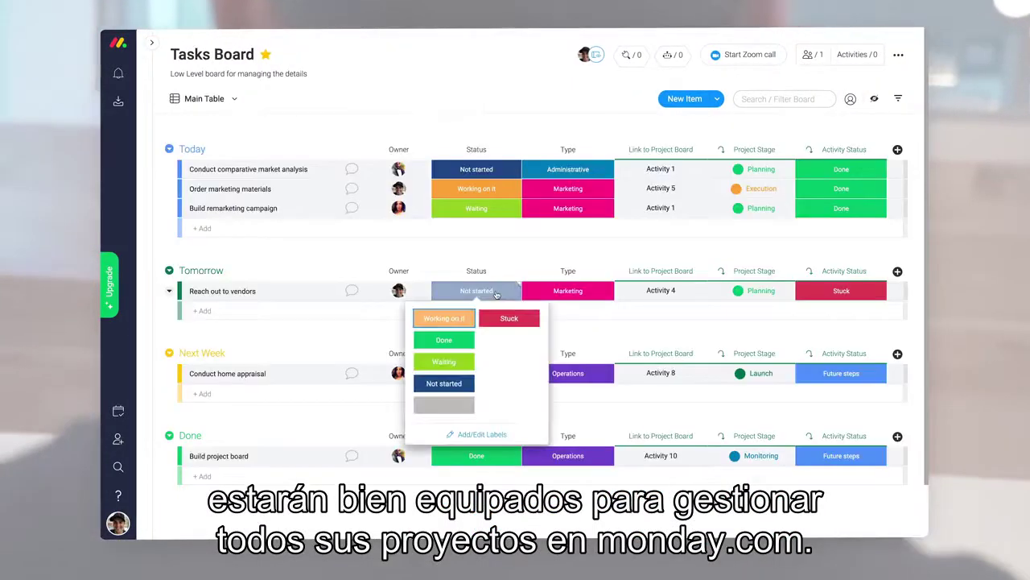